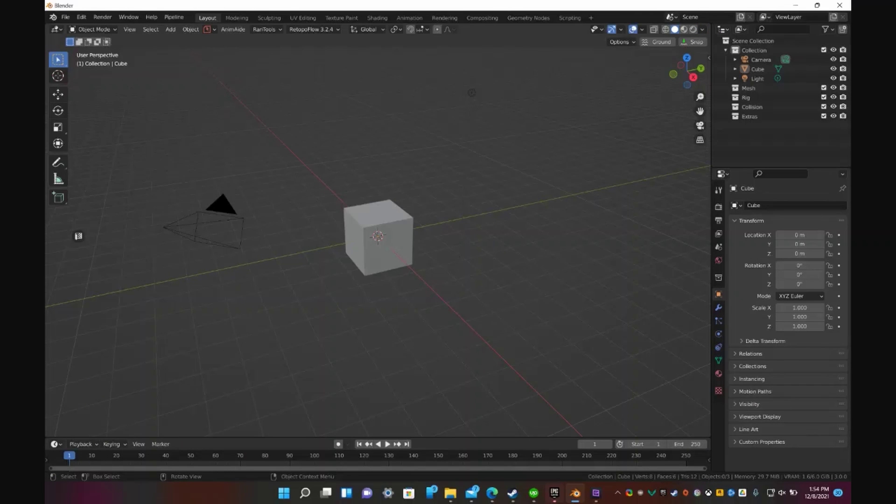
- Switch to the front orthographic view and delete the default cube, camera and light
{"action": "middle_click_drag", "start_coordinate": [378, 262], "coordinate": [383, 285]}
{"action": "key", "text": "KP_1"}
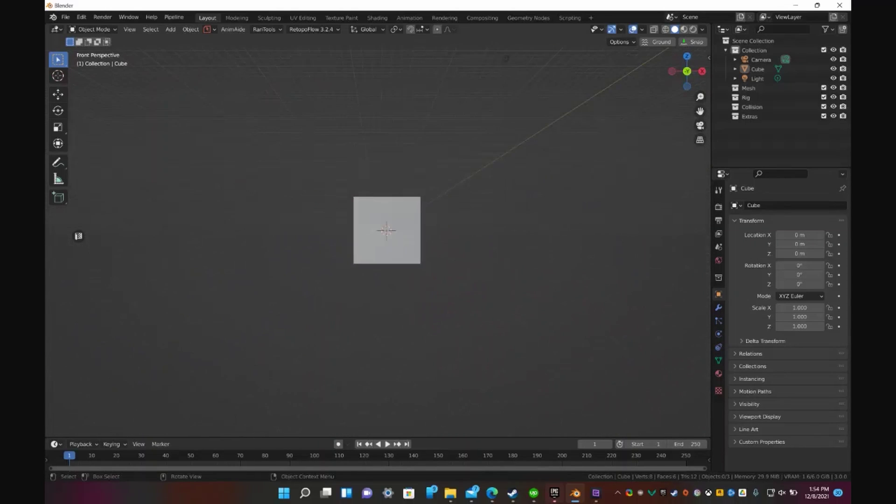
{"action": "scroll", "coordinate": [378, 238], "scroll_direction": "down", "scroll_amount": 2}
{"action": "key", "text": "KP_5"}
{"action": "scroll", "coordinate": [379, 239], "scroll_direction": "down", "scroll_amount": 2}
{"action": "middle_click_drag", "start_coordinate": [383, 233], "coordinate": [355, 306], "text": "shift"}
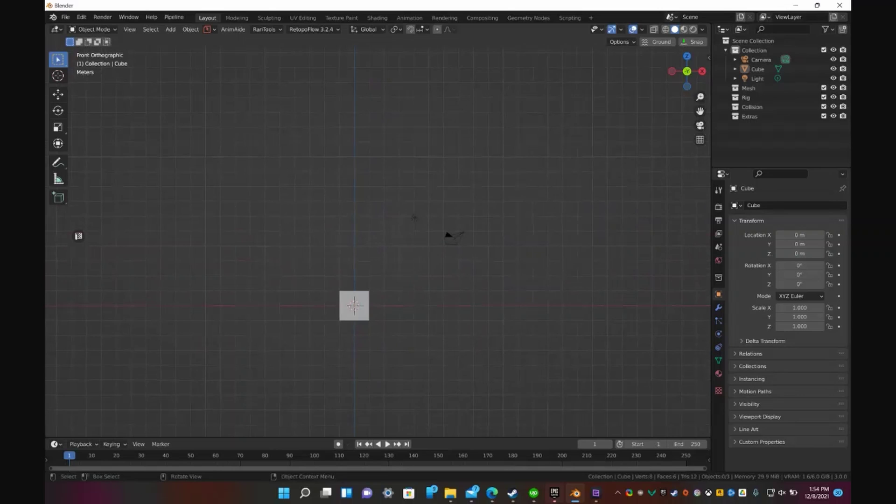
{"action": "left_click_drag", "start_coordinate": [336, 186], "coordinate": [507, 363]}
{"action": "key", "text": "x"}
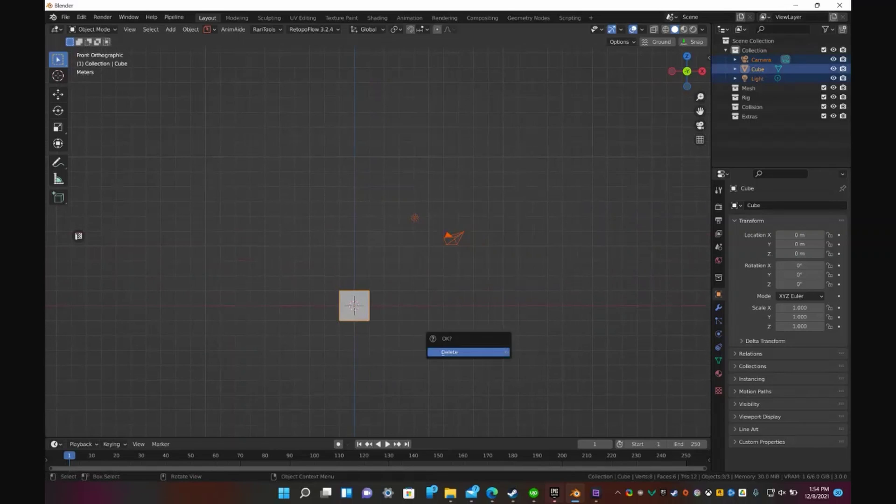
{"action": "left_click", "coordinate": [493, 353]}
- Import SK_Mannequin_Male.FBX from the UE4 Default Male-Female Mannequins folder as FBX with the default import settings
{"action": "scroll", "coordinate": [493, 353], "scroll_direction": "up", "scroll_amount": 3}
{"action": "middle_click_drag", "start_coordinate": [493, 353], "coordinate": [561, 348], "text": "shift"}
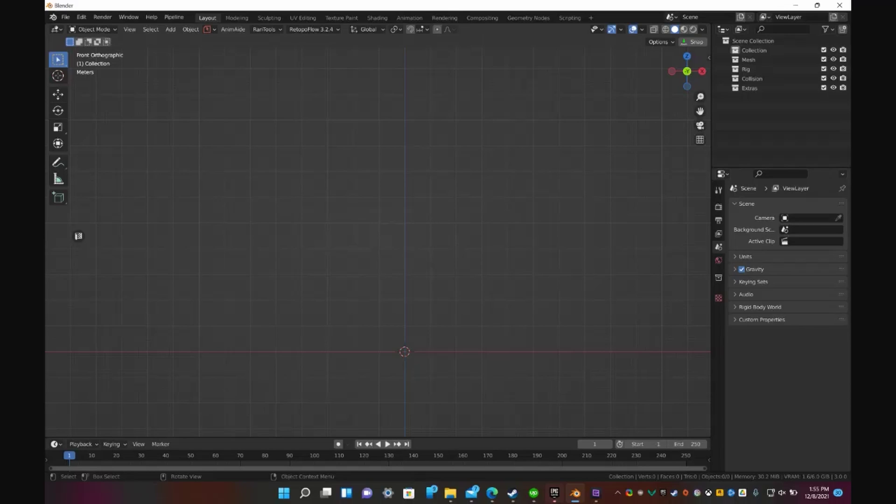
{"action": "left_click", "coordinate": [81, 16]}
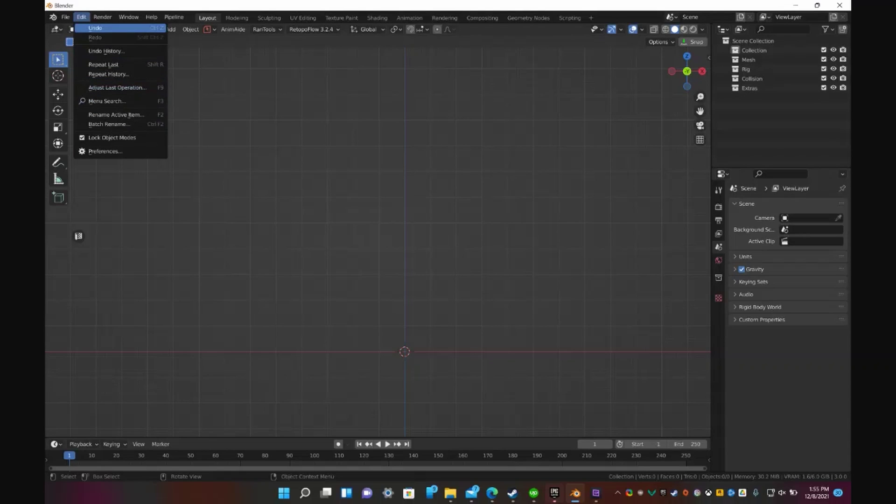
{"action": "left_click", "coordinate": [65, 16]}
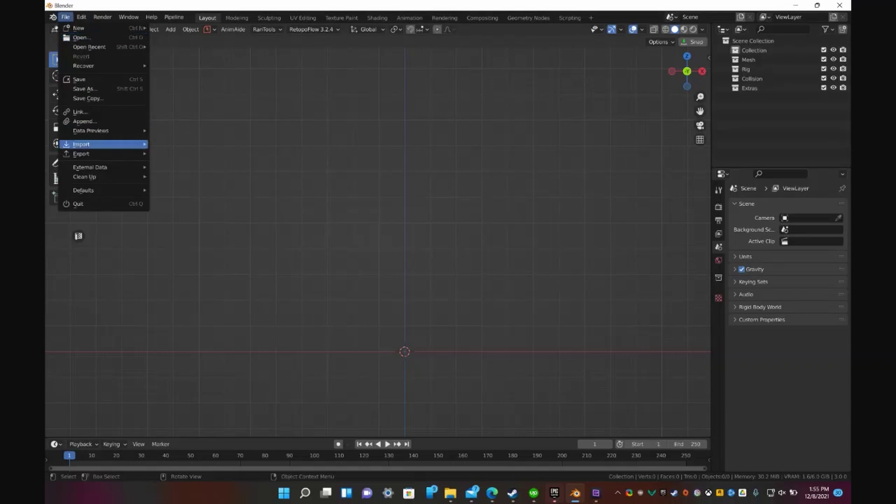
{"action": "mouse_move", "coordinate": [93, 144]}
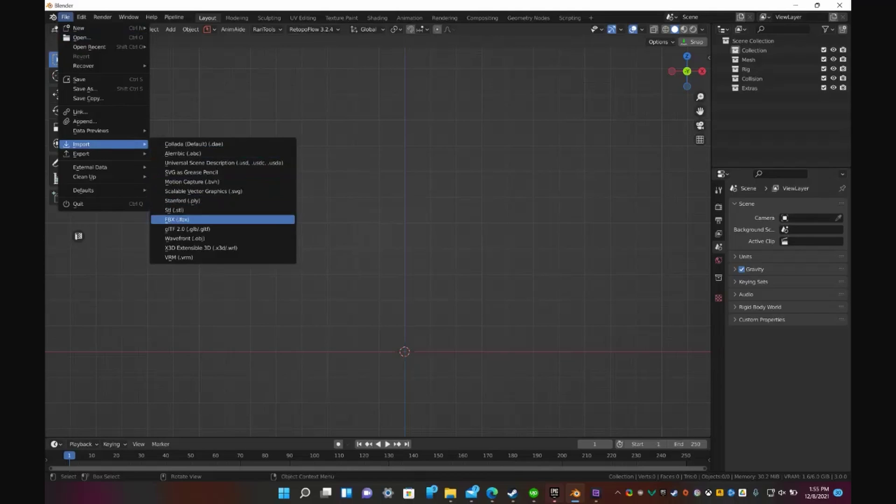
{"action": "left_click", "coordinate": [177, 219]}
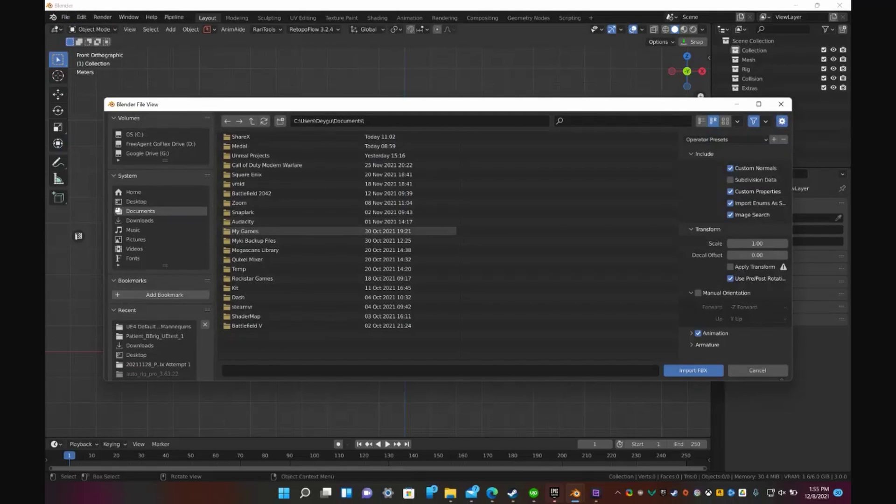
{"action": "left_click", "coordinate": [159, 326]}
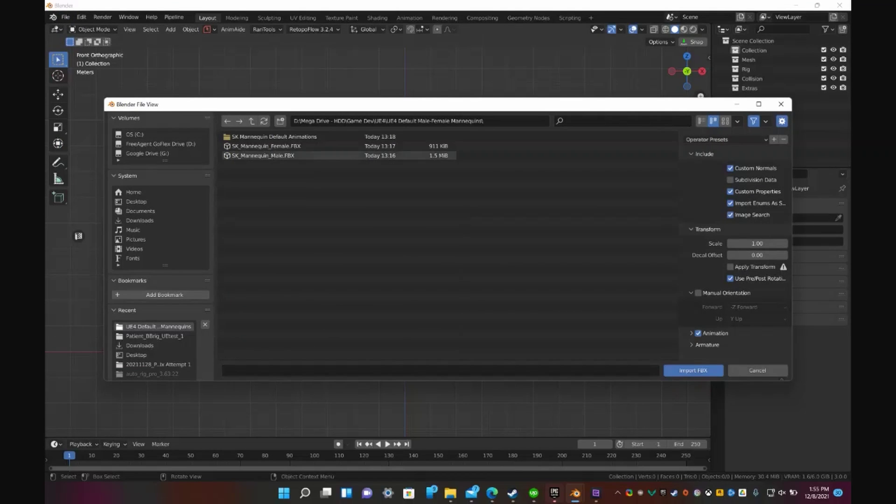
{"action": "left_click", "coordinate": [280, 155]}
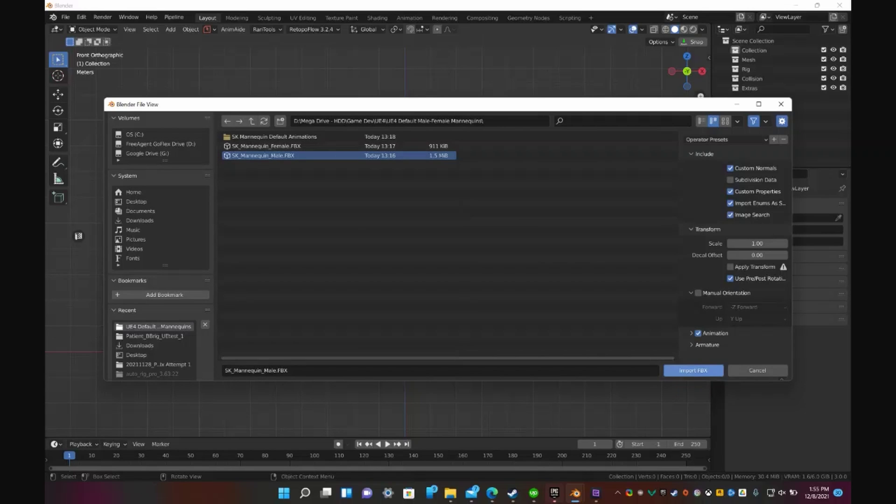
{"action": "left_click", "coordinate": [694, 370]}
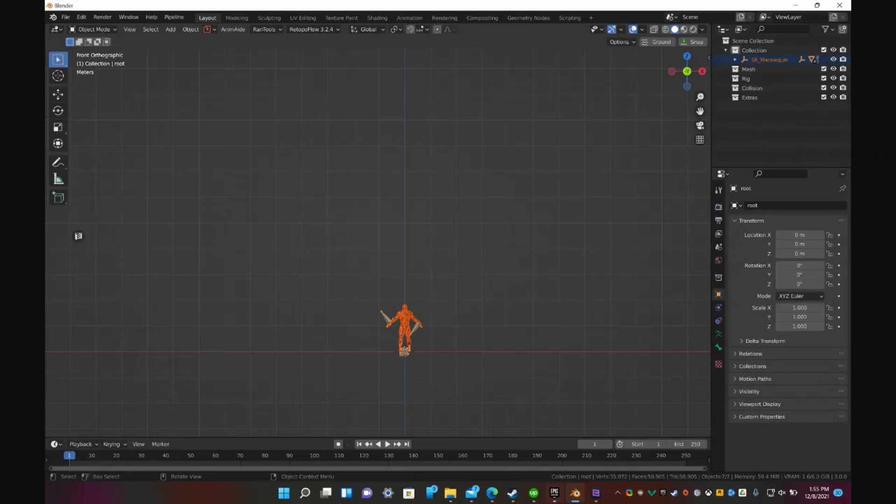
- Examine the imported mannequin's mesh and bones from the front and at an angle
{"action": "scroll", "coordinate": [378, 242], "scroll_direction": "up", "scroll_amount": 3}
{"action": "middle_click_drag", "start_coordinate": [416, 336], "coordinate": [345, 162], "text": "shift"}
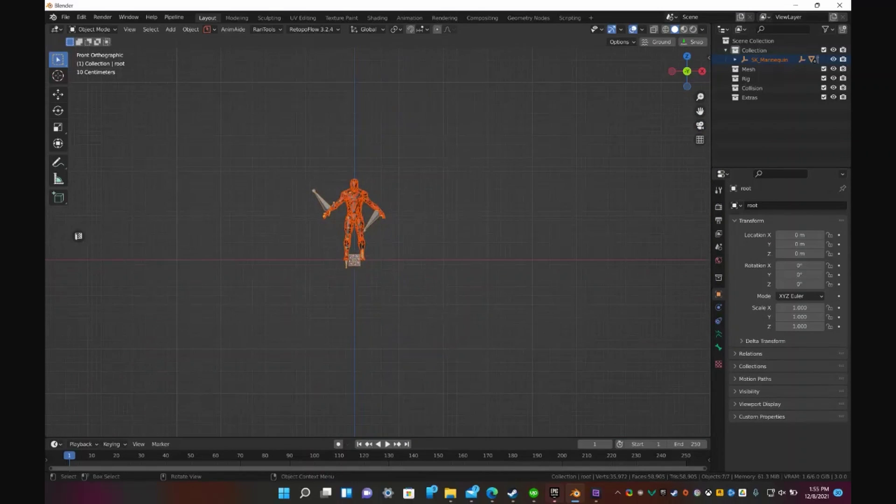
{"action": "scroll", "coordinate": [345, 162], "scroll_direction": "up", "scroll_amount": 2}
{"action": "scroll", "coordinate": [377, 242], "scroll_direction": "up", "scroll_amount": 1}
{"action": "middle_click_drag", "start_coordinate": [378, 242], "coordinate": [382, 296], "text": "shift"}
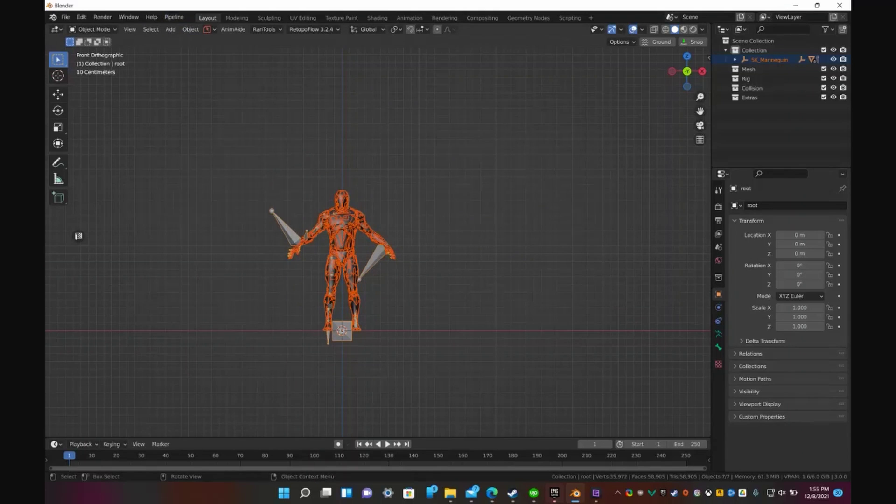
{"action": "scroll", "coordinate": [378, 242], "scroll_direction": "up", "scroll_amount": 3}
{"action": "middle_click_drag", "start_coordinate": [378, 242], "coordinate": [370, 272], "text": "shift"}
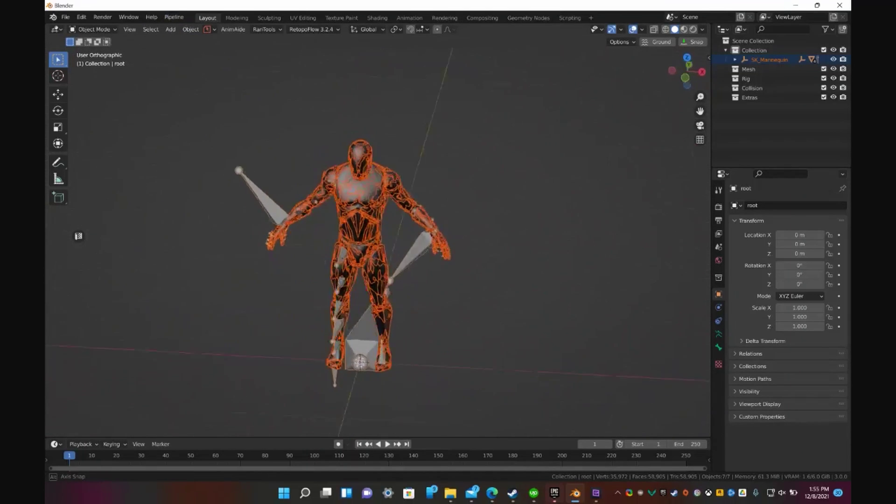
{"action": "mouse_move", "coordinate": [509, 210]}
{"action": "middle_mouse_down"}
{"action": "mouse_move", "coordinate": [579, 210]}
{"action": "mouse_move", "coordinate": [584, 238]}
{"action": "mouse_move", "coordinate": [536, 205]}
{"action": "mouse_move", "coordinate": [481, 208]}
{"action": "mouse_move", "coordinate": [527, 212]}
{"action": "middle_mouse_up"}
{"action": "key", "text": "KP_1"}
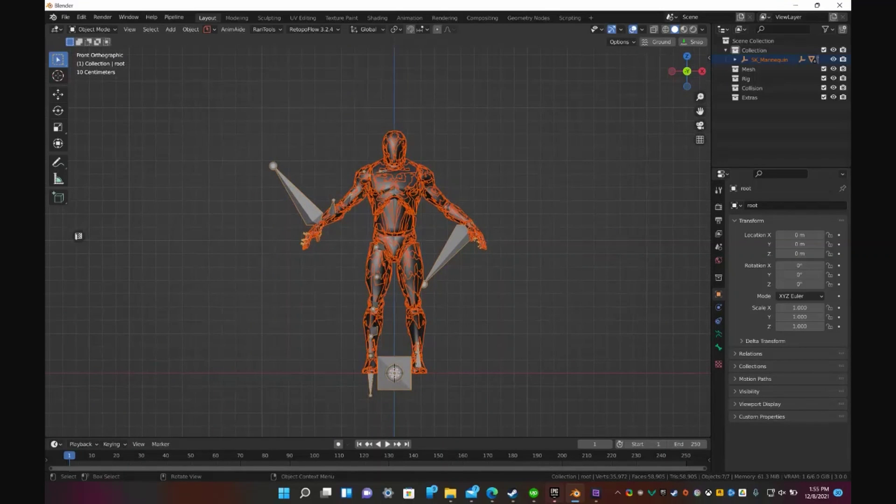
- Select only the mannequin's root armature and enable In Front in its viewport display
{"action": "key", "text": "alt+a"}
{"action": "left_click", "coordinate": [451, 252]}
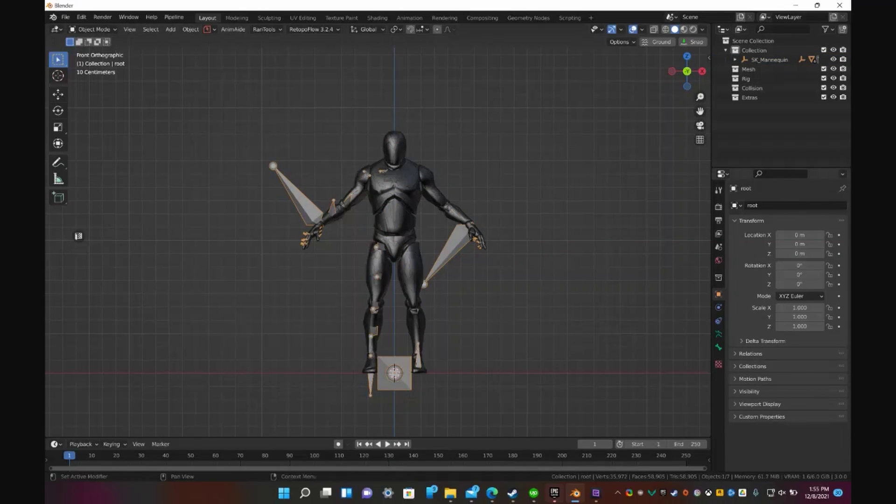
{"action": "left_click", "coordinate": [759, 404]}
{"action": "left_click", "coordinate": [779, 439]}
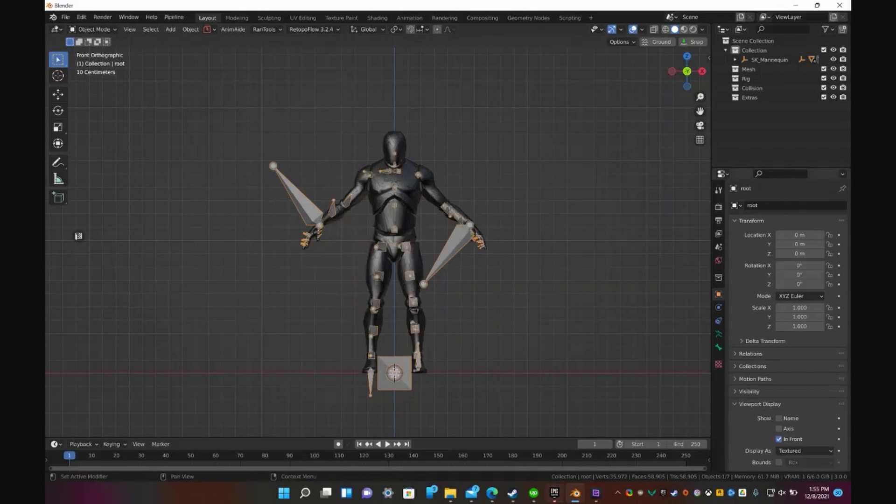
- Inspect the direction and placement of the armature's bones up close, at an angle and from the front
{"action": "scroll", "coordinate": [378, 243], "scroll_direction": "up", "scroll_amount": 3}
{"action": "middle_click_drag", "start_coordinate": [420, 224], "coordinate": [478, 270]}
{"action": "key", "text": "KP_1"}
{"action": "scroll", "coordinate": [406, 252], "scroll_direction": "down", "scroll_amount": 4}
{"action": "middle_click_drag", "start_coordinate": [406, 257], "coordinate": [378, 257], "text": "shift"}
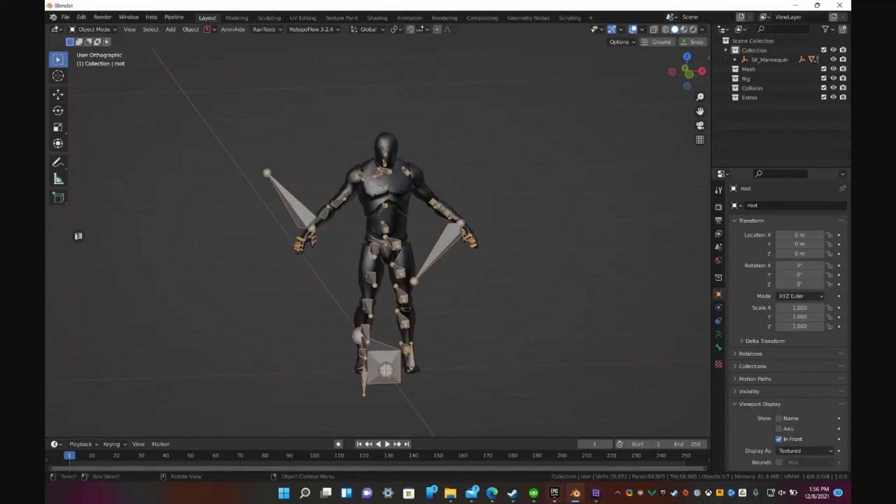
{"action": "key", "text": "KP_1"}
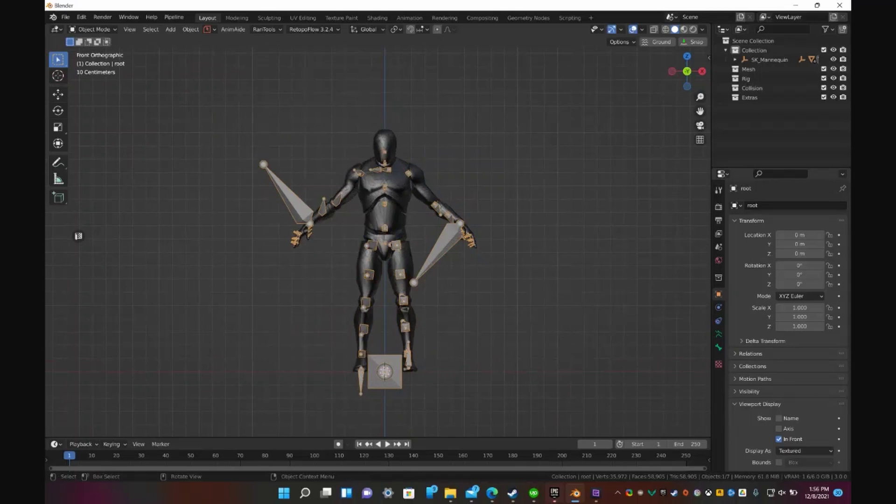
- Check the armature in Pose Mode by selecting the left upper-arm twist bone, and return to Object Mode
{"action": "key", "text": "a"}
{"action": "left_click", "coordinate": [390, 191]}
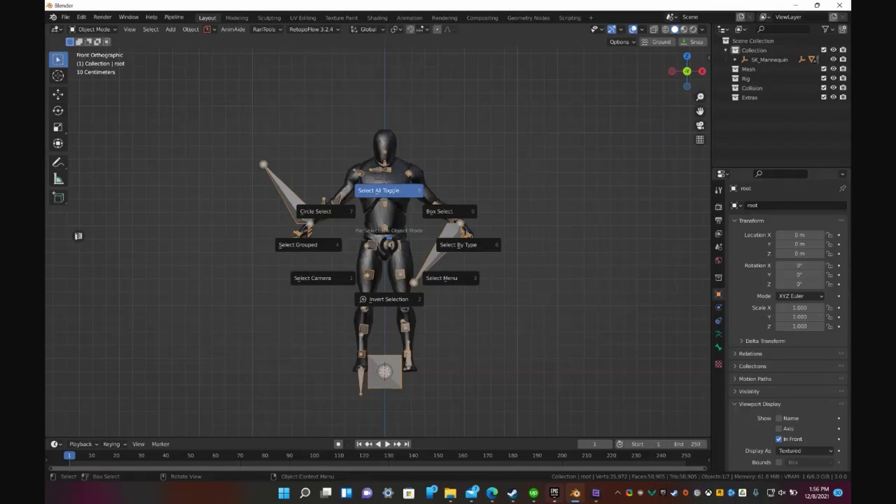
{"action": "left_click", "coordinate": [390, 189]}
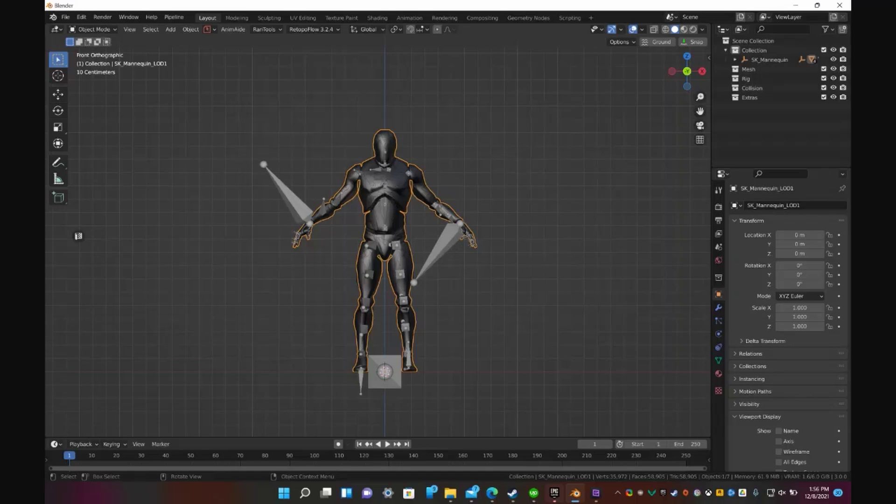
{"action": "left_click", "coordinate": [437, 252]}
{"action": "key", "text": "ctrl+Tab"}
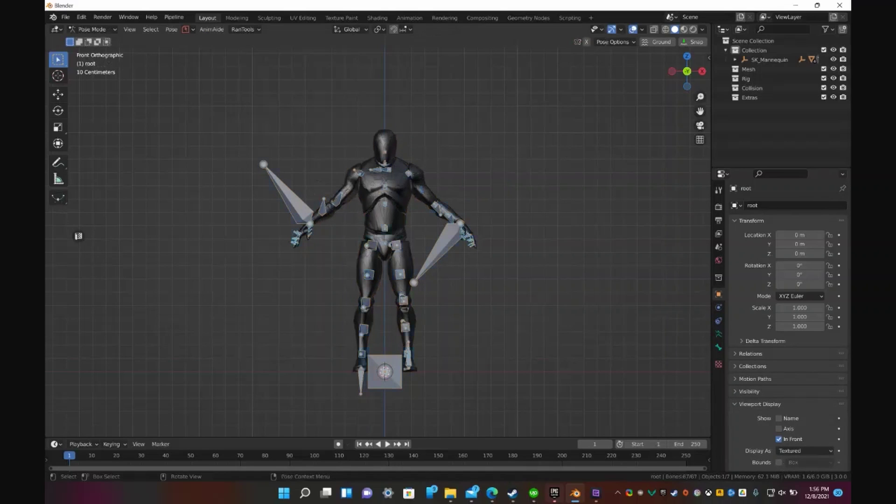
{"action": "left_click", "coordinate": [410, 174]}
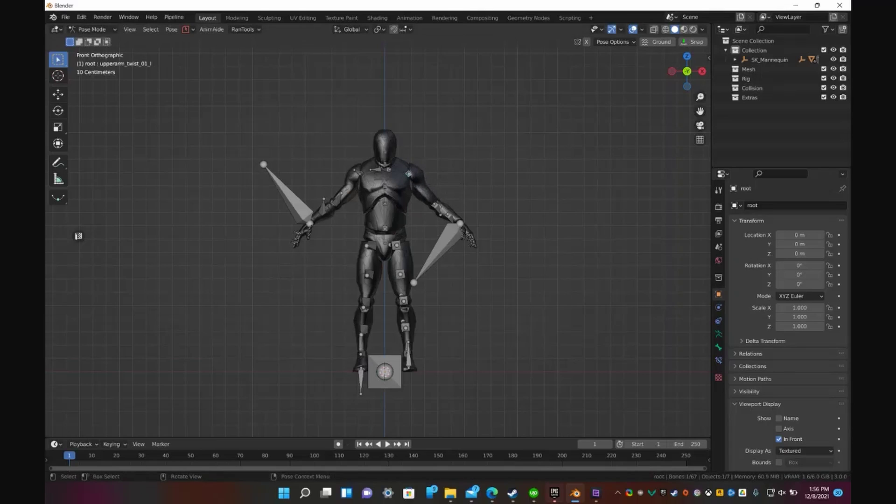
{"action": "key", "text": "ctrl+Tab"}
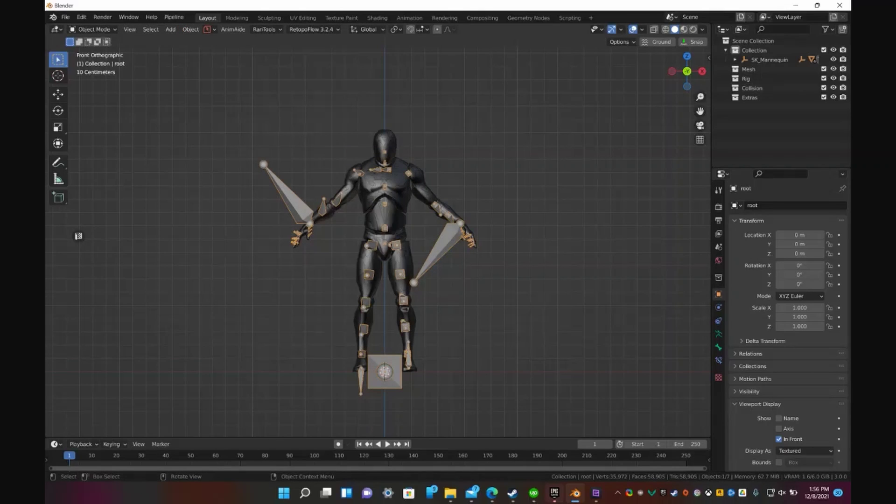
- Move the armature together with the mannequin mesh about 1.5 m in the negative X direction and deselect everything
{"action": "left_click", "coordinate": [398, 183], "text": "shift"}
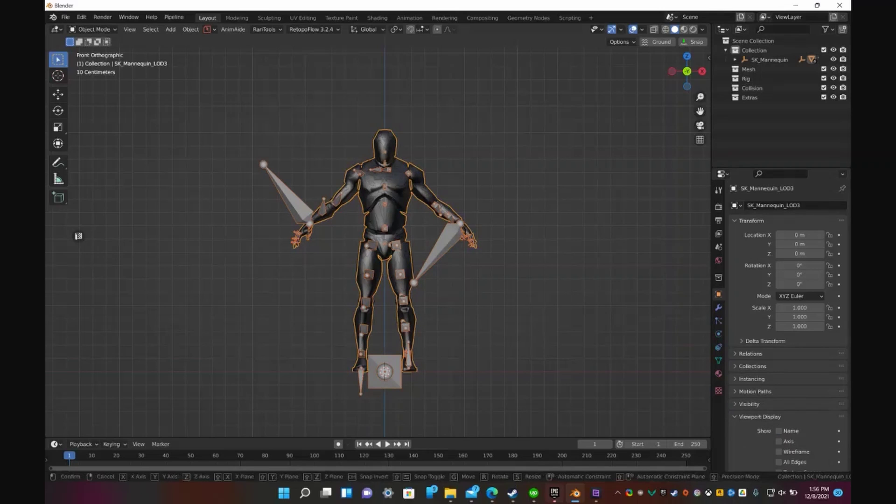
{"action": "key", "text": "g"}
{"action": "key", "text": "x"}
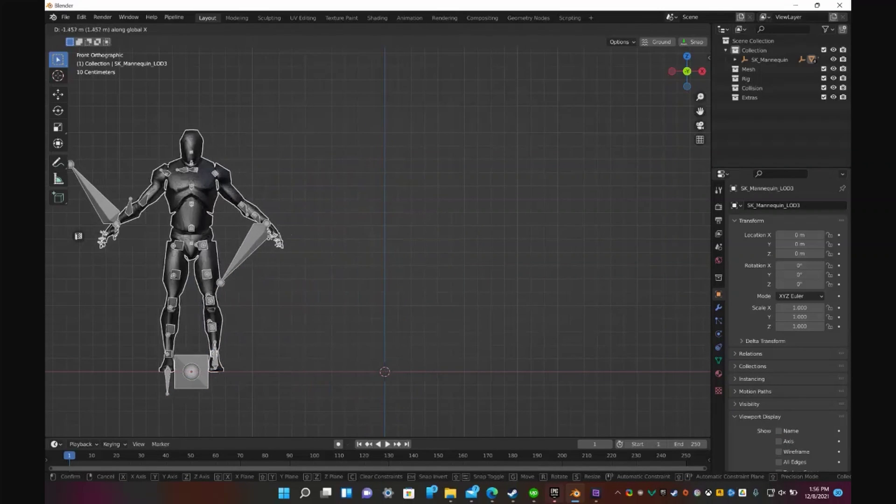
{"action": "left_click", "coordinate": [200, 183]}
{"action": "scroll", "coordinate": [378, 231], "scroll_direction": "down", "scroll_amount": 1}
{"action": "middle_click_drag", "start_coordinate": [378, 230], "coordinate": [388, 235], "text": "shift"}
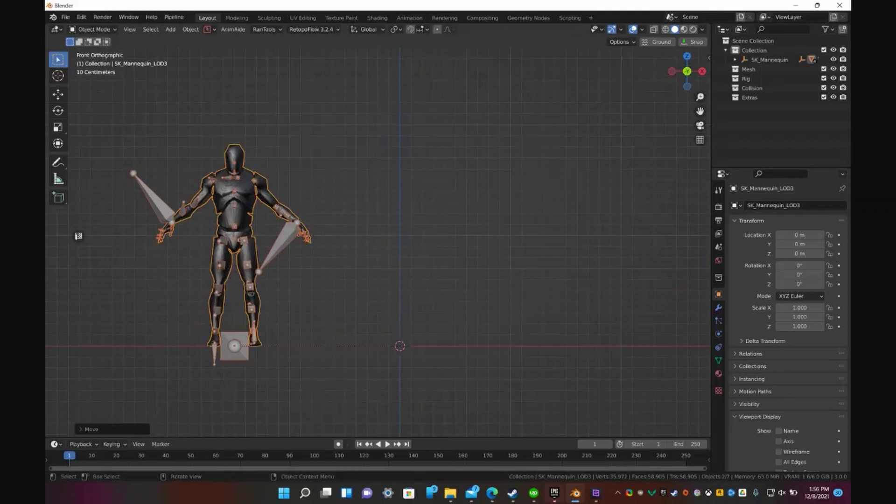
{"action": "left_click", "coordinate": [79, 236]}
- Import SK_Mannequin_Male.FBX a second time as FBX with Automatic Bone Orientation enabled in the armature options
{"action": "left_click", "coordinate": [65, 16]}
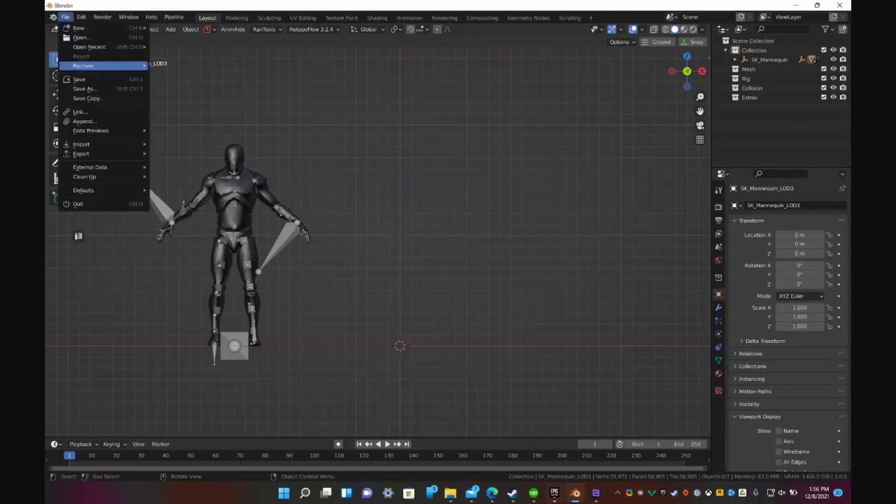
{"action": "mouse_move", "coordinate": [93, 144]}
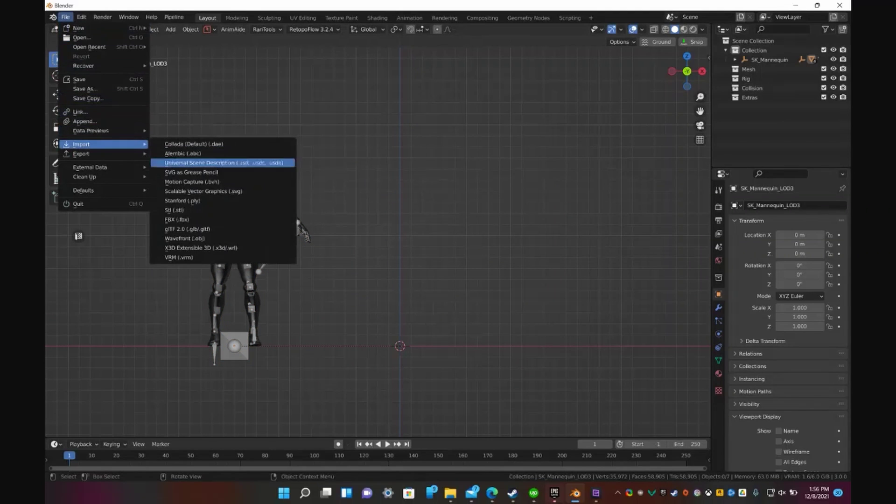
{"action": "left_click", "coordinate": [292, 219]}
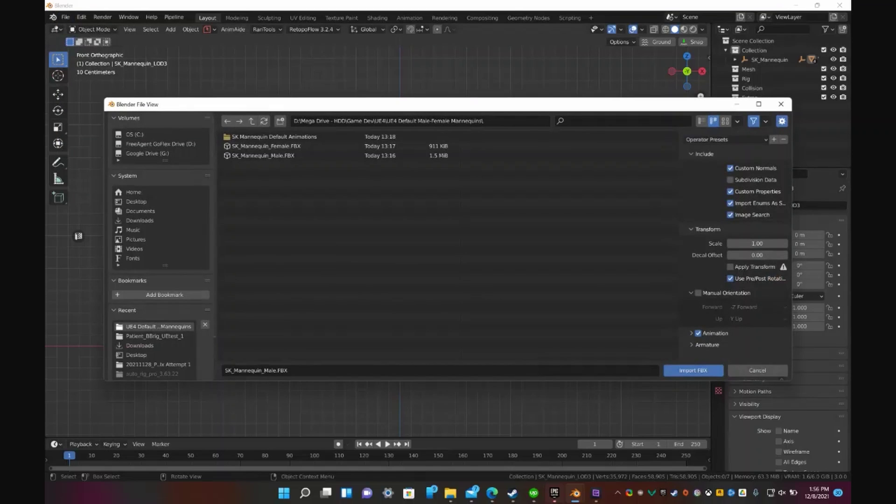
{"action": "left_click", "coordinate": [281, 156]}
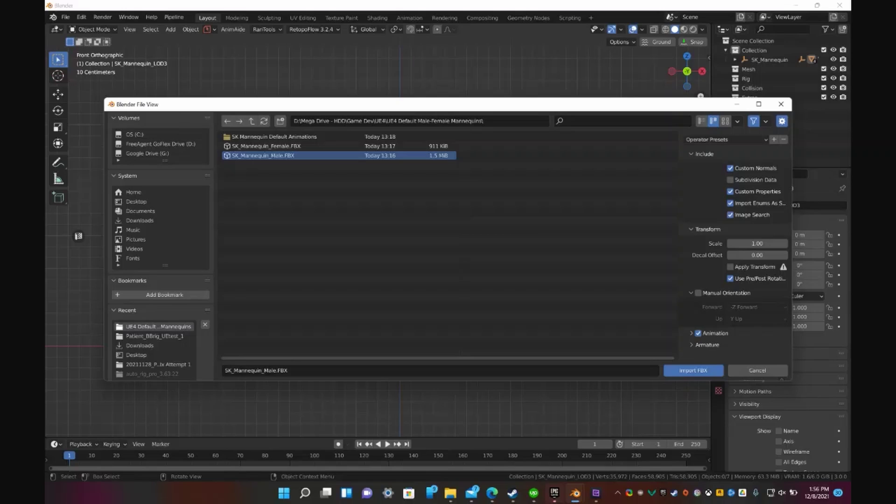
{"action": "left_click", "coordinate": [707, 345]}
{"action": "scroll", "coordinate": [734, 248], "scroll_direction": "down", "scroll_amount": 1}
{"action": "scroll", "coordinate": [734, 248], "scroll_direction": "down", "scroll_amount": 1}
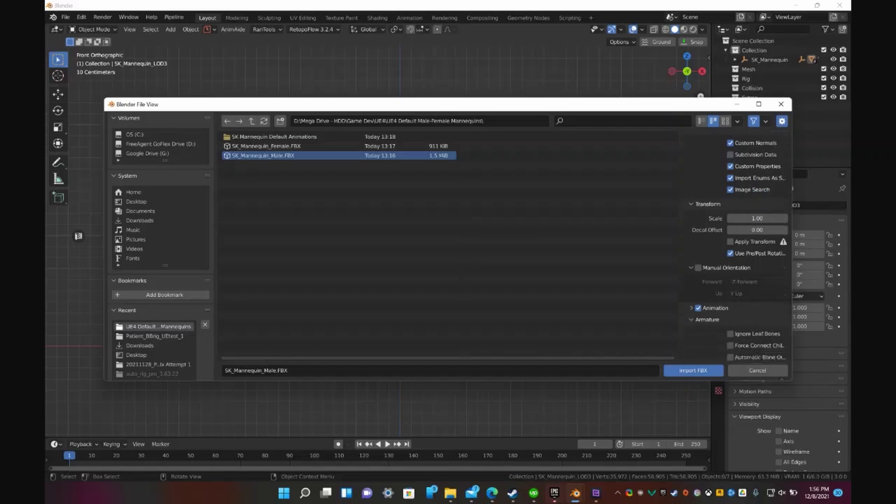
{"action": "scroll", "coordinate": [734, 250], "scroll_direction": "down", "scroll_amount": 1}
{"action": "scroll", "coordinate": [734, 245], "scroll_direction": "down", "scroll_amount": 1}
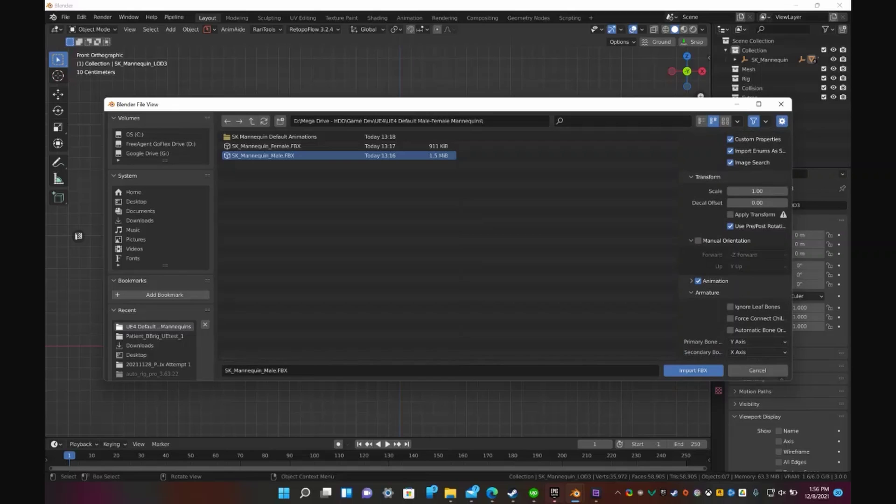
{"action": "left_click_drag", "start_coordinate": [679, 245], "coordinate": [637, 245]}
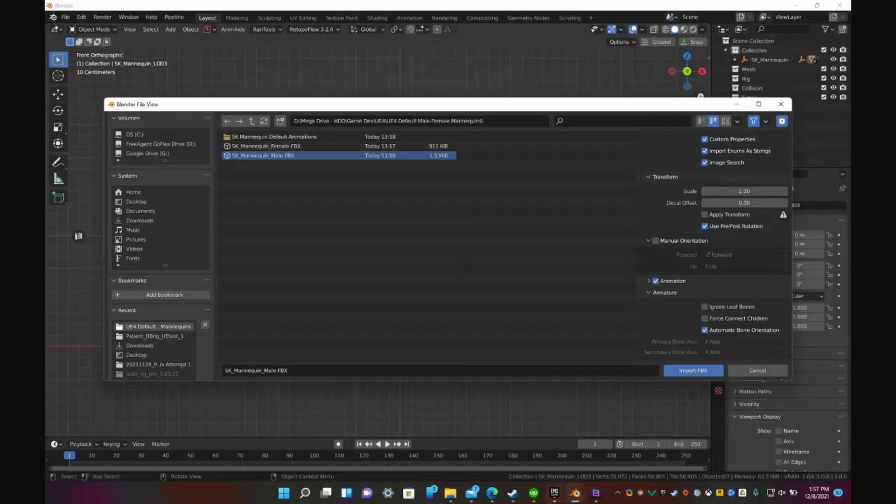
{"action": "left_click", "coordinate": [693, 370]}
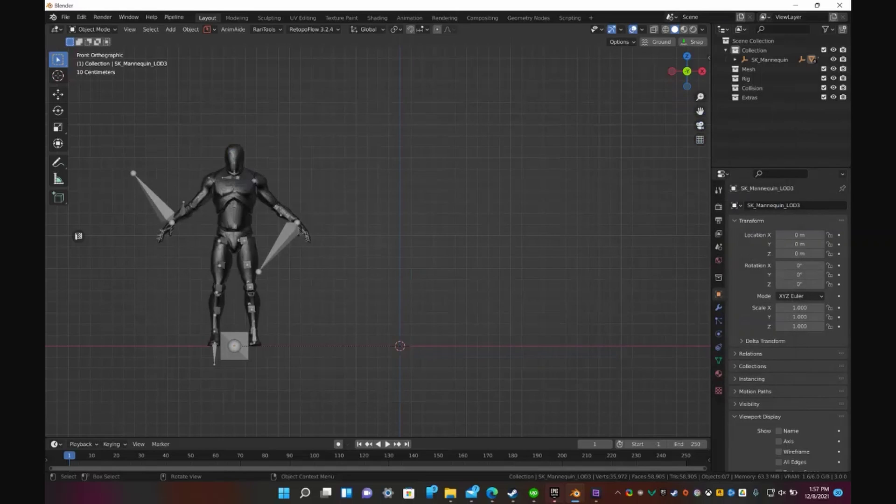
- Deselect the mannequin meshes, keep only the newly imported armature selected, and set it to display in front of the mesh
{"action": "middle_click_drag", "start_coordinate": [379, 234], "coordinate": [285, 228]}
{"action": "key", "text": "KP_1"}
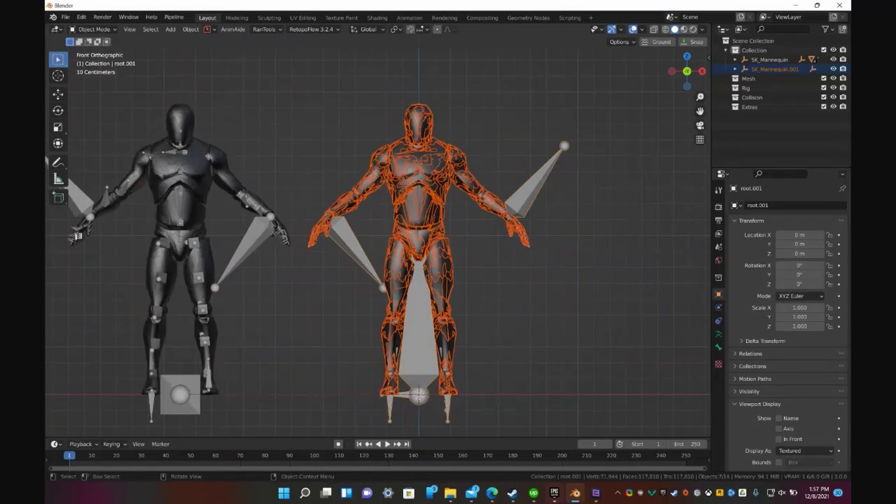
{"action": "key", "text": "alt+a"}
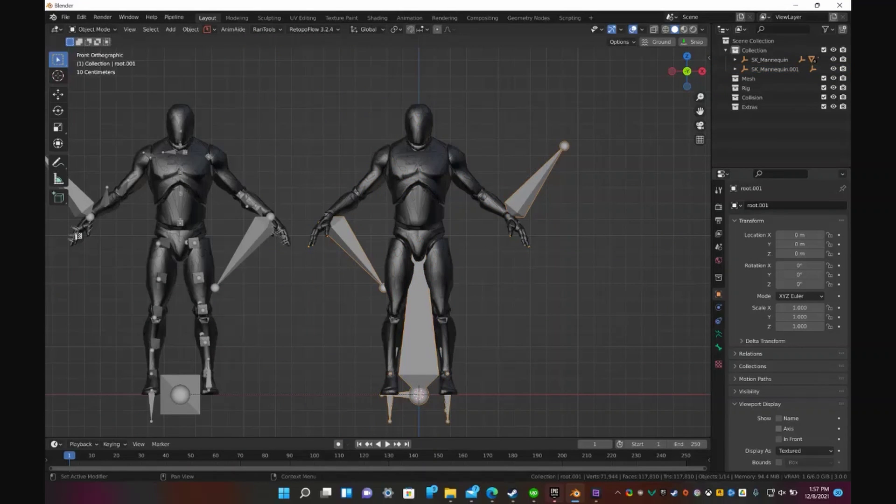
{"action": "left_click", "coordinate": [779, 440]}
- Inspect the bone directions of the automatically oriented armature up close, from the front and at an angle
{"action": "scroll", "coordinate": [321, 308], "scroll_direction": "up", "scroll_amount": 2}
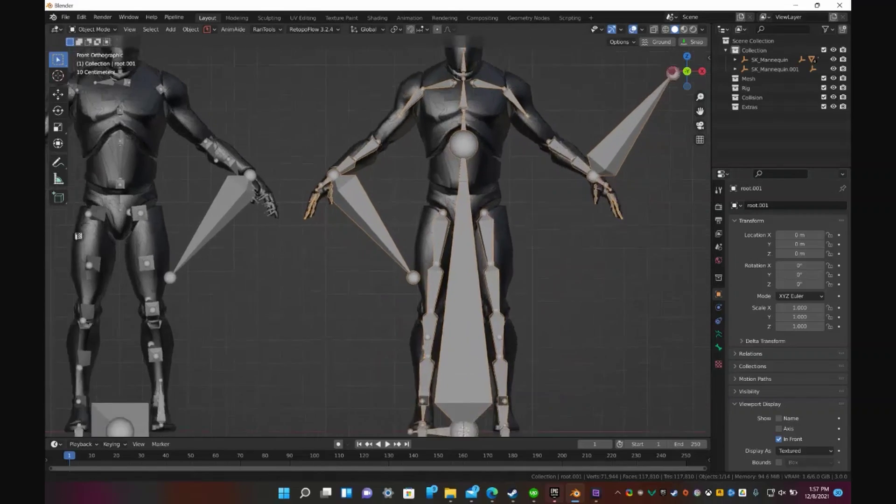
{"action": "middle_click_drag", "start_coordinate": [378, 236], "coordinate": [327, 336], "text": "shift"}
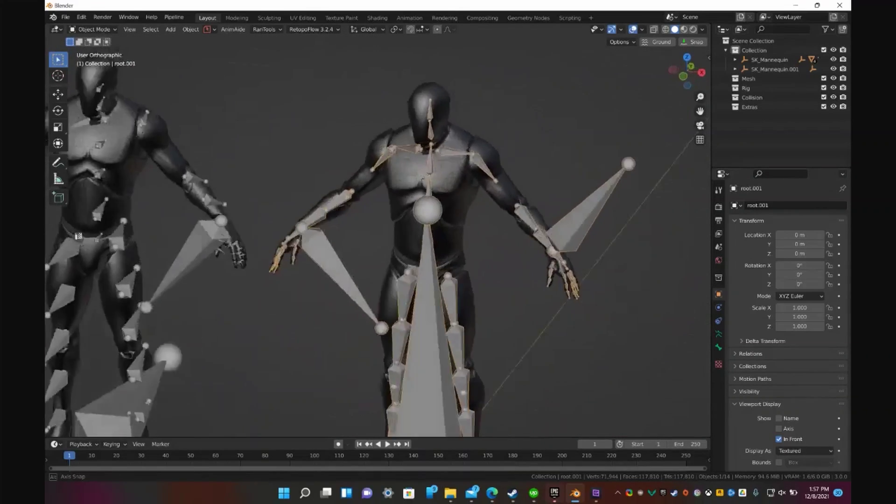
{"action": "middle_click_drag", "start_coordinate": [78, 237], "coordinate": [118, 220]}
{"action": "key", "text": "KP_1"}
{"action": "scroll", "coordinate": [78, 236], "scroll_direction": "down", "scroll_amount": 3}
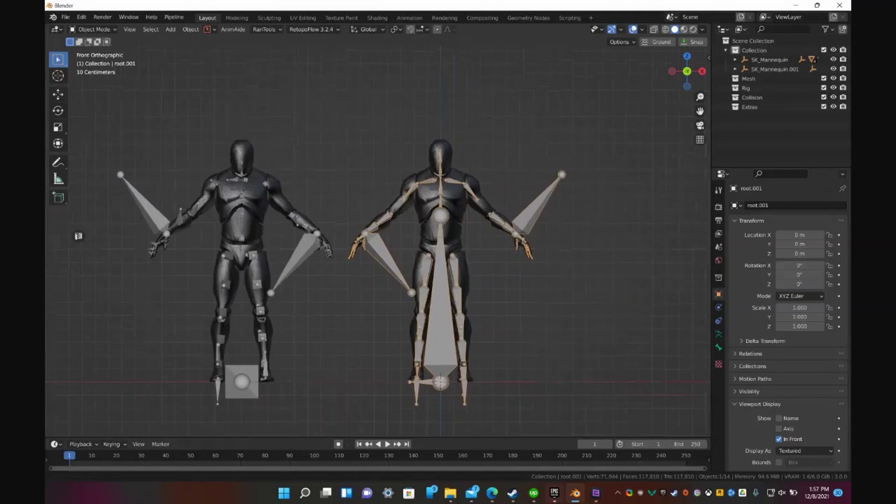
{"action": "middle_click_drag", "start_coordinate": [336, 281], "coordinate": [365, 260], "text": "shift"}
{"action": "scroll", "coordinate": [378, 243], "scroll_direction": "up", "scroll_amount": 2}
{"action": "middle_click_drag", "start_coordinate": [421, 225], "coordinate": [287, 319], "text": "shift"}
{"action": "middle_click_drag", "start_coordinate": [287, 320], "coordinate": [239, 336]}
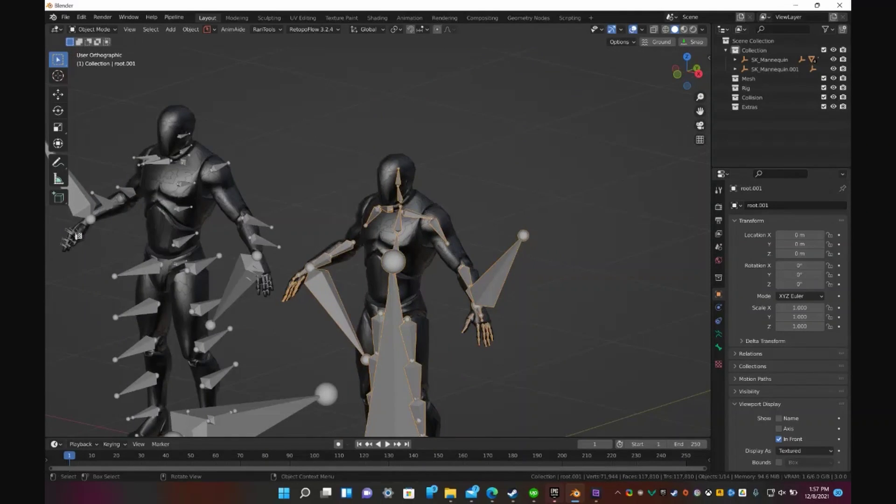
{"action": "middle_click_drag", "start_coordinate": [78, 236], "coordinate": [79, 236]}
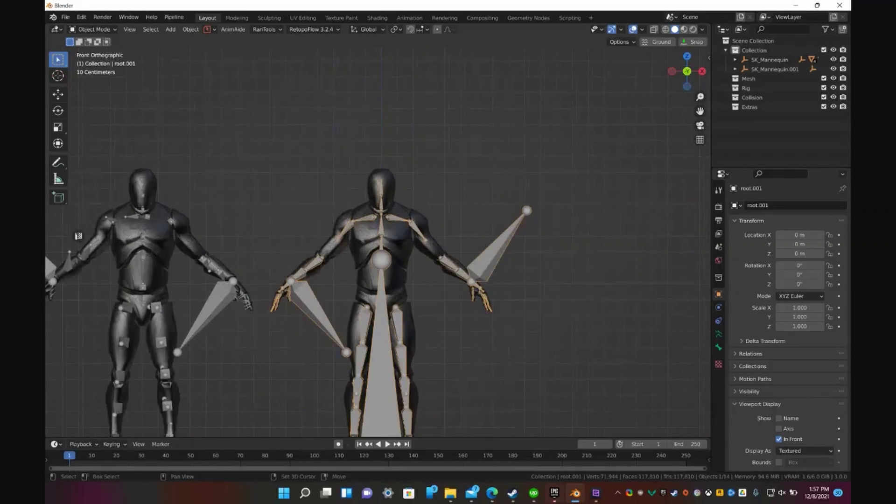
- Compare the default and automatically oriented armatures side by side, from the front and from an elevated angle, with everything deselected
{"action": "scroll", "coordinate": [79, 236], "scroll_direction": "down", "scroll_amount": 3}
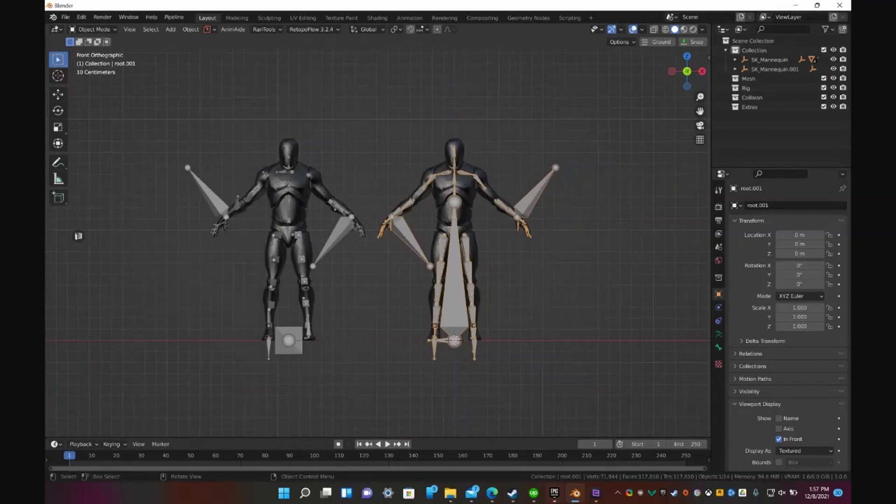
{"action": "scroll", "coordinate": [78, 236], "scroll_direction": "up", "scroll_amount": 3}
{"action": "scroll", "coordinate": [79, 236], "scroll_direction": "down", "scroll_amount": 2}
{"action": "scroll", "coordinate": [78, 236], "scroll_direction": "up", "scroll_amount": 1}
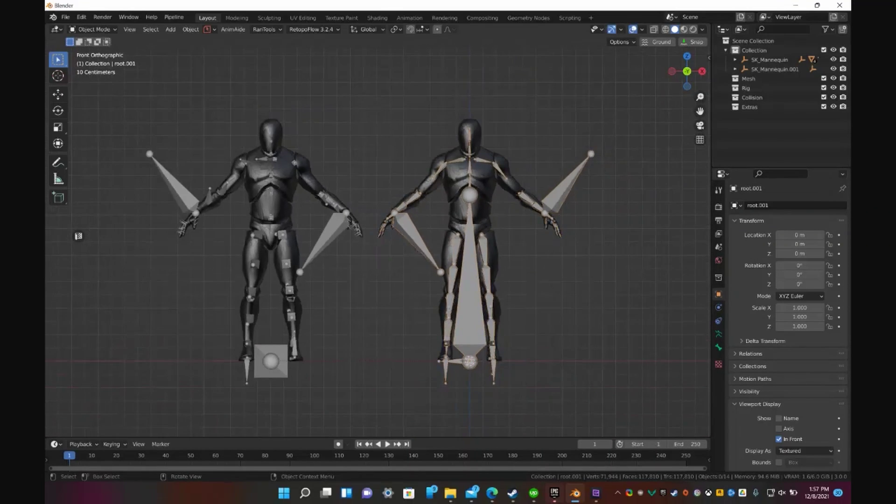
{"action": "middle_click_drag", "start_coordinate": [78, 236], "coordinate": [78, 236]}
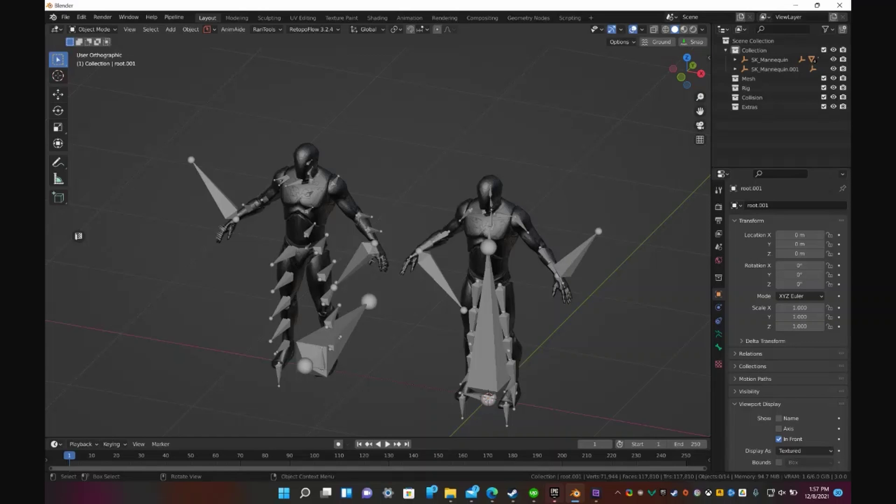
{"action": "middle_click_drag", "start_coordinate": [378, 252], "coordinate": [407, 219]}
{"action": "key", "text": "KP_1"}
{"action": "scroll", "coordinate": [378, 243], "scroll_direction": "up", "scroll_amount": 2}
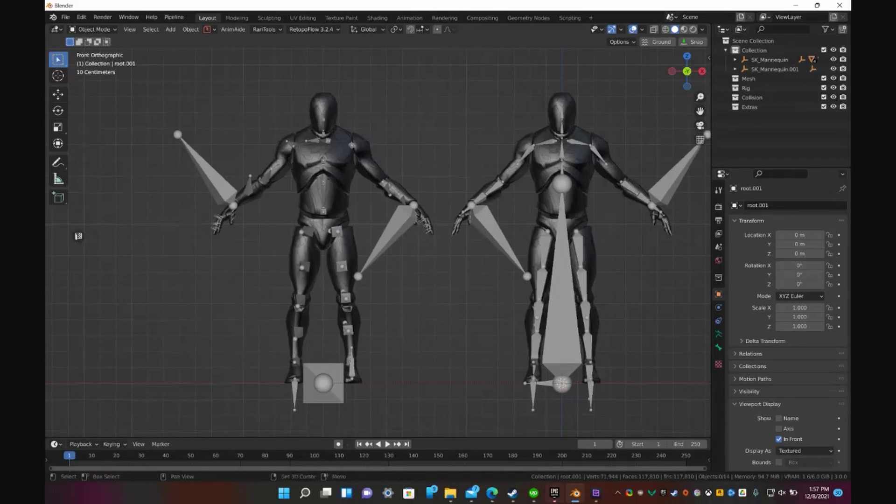
{"action": "scroll", "coordinate": [379, 243], "scroll_direction": "up", "scroll_amount": 1}
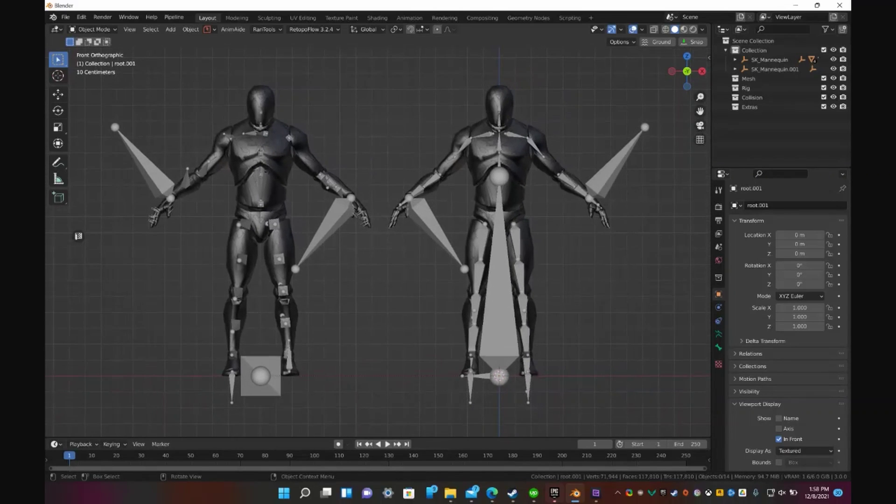